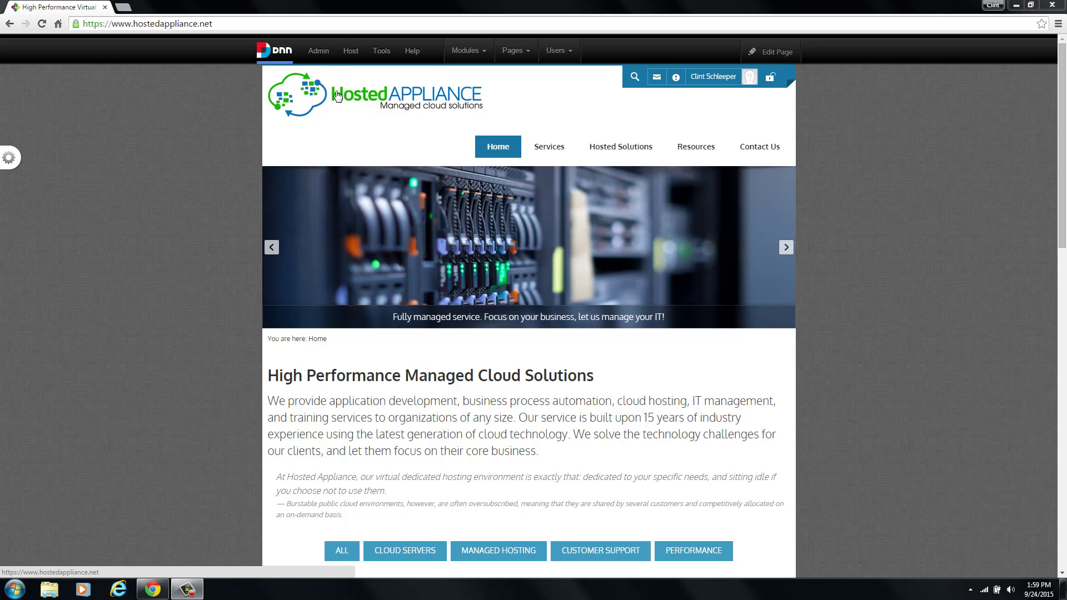
Step: Use the Admin menu to reach Site Settings' Advanced Settings tab and its Site Aliases list
{"action": "mouse_move", "coordinate": [324, 57]}
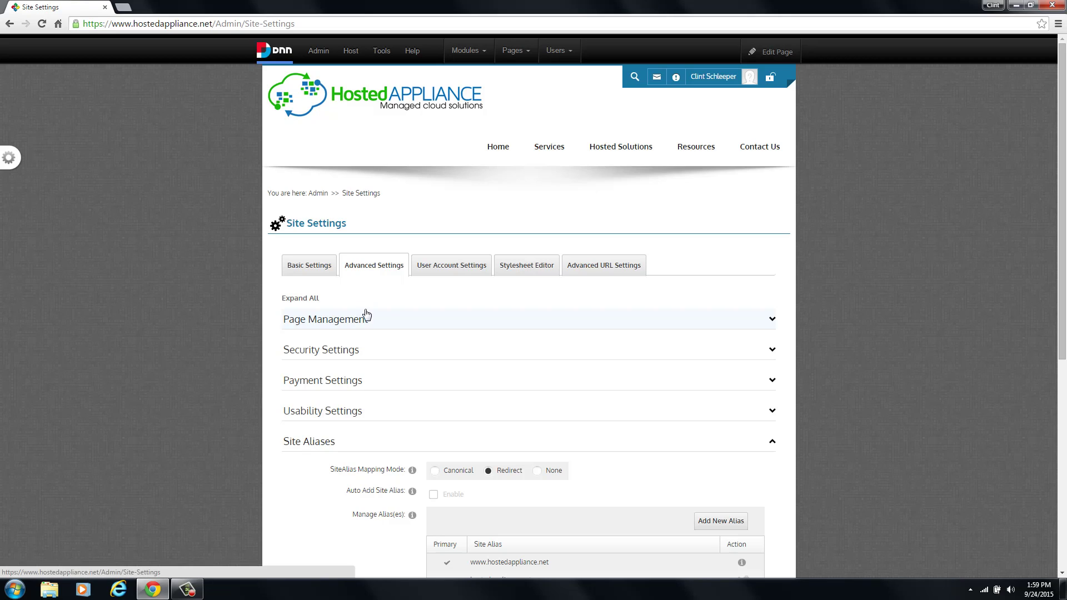
{"action": "mouse_move", "coordinate": [318, 58]}
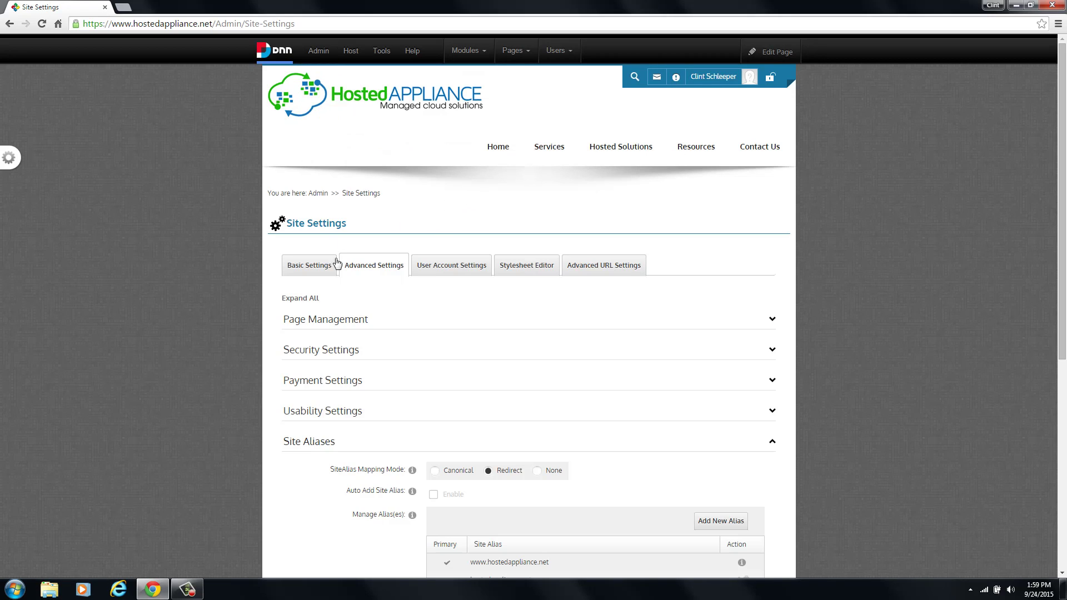
{"action": "left_click", "coordinate": [317, 271]}
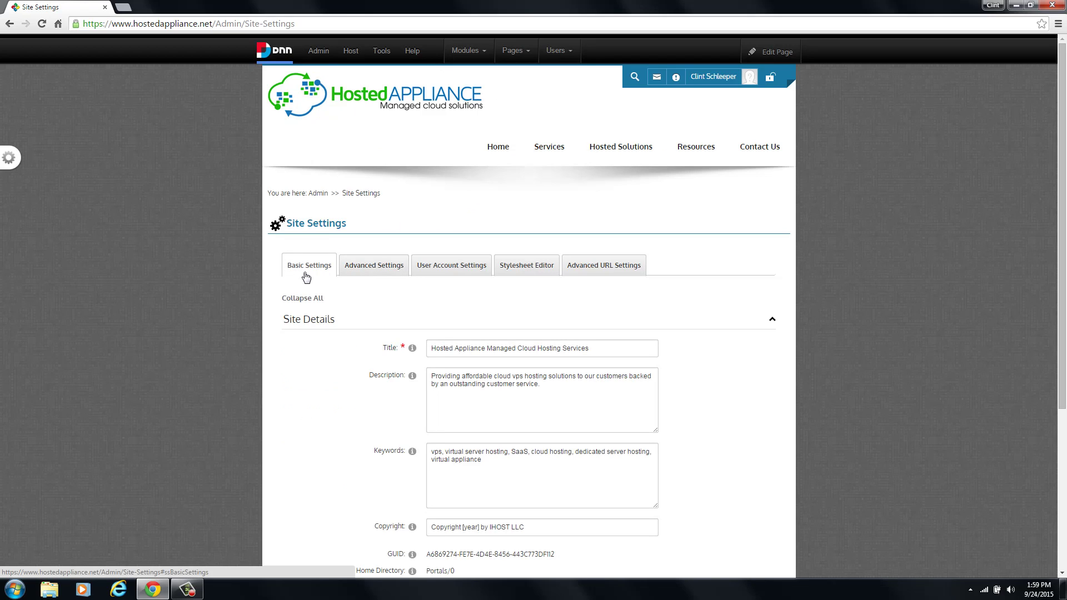
{"action": "left_click", "coordinate": [382, 271]}
{"action": "scroll", "coordinate": [382, 271], "scroll_direction": "down", "scroll_amount": 2}
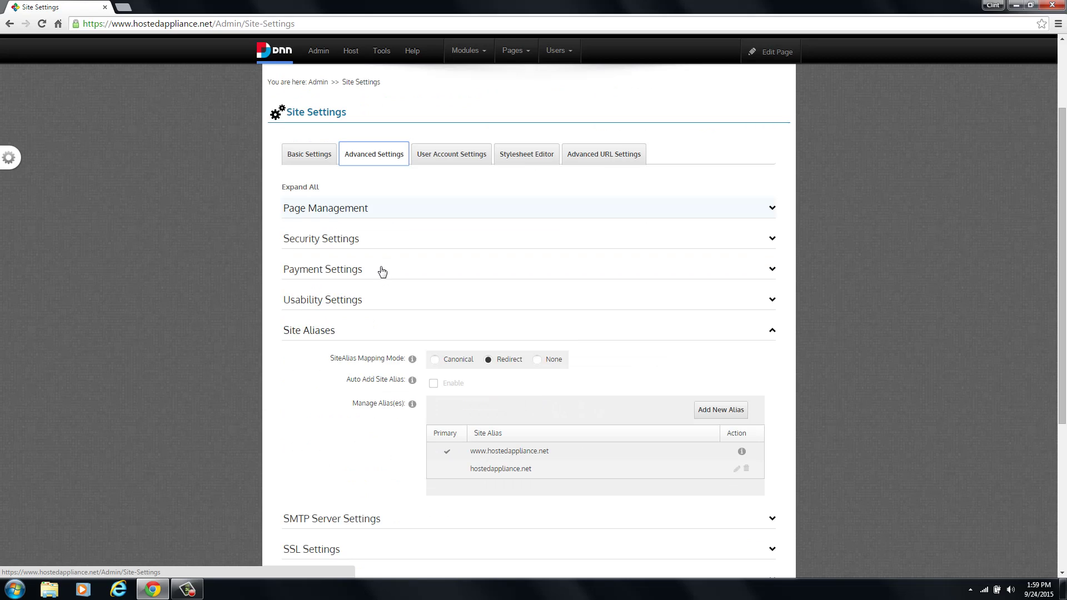
{"action": "scroll", "coordinate": [365, 283], "scroll_direction": "down", "scroll_amount": 1}
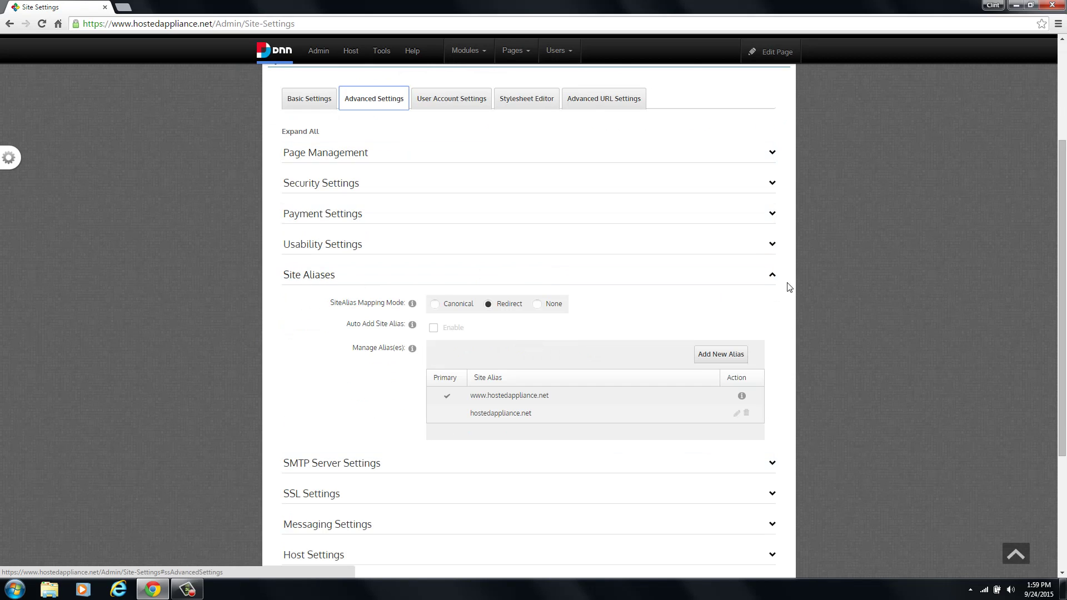
{"action": "left_click", "coordinate": [381, 276]}
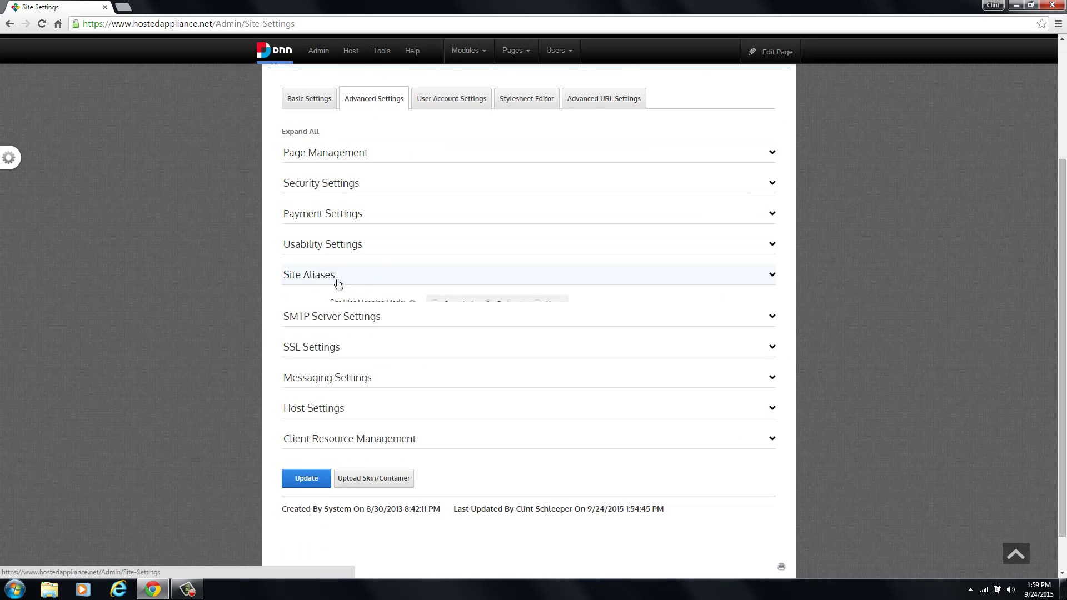
{"action": "left_click", "coordinate": [382, 278]}
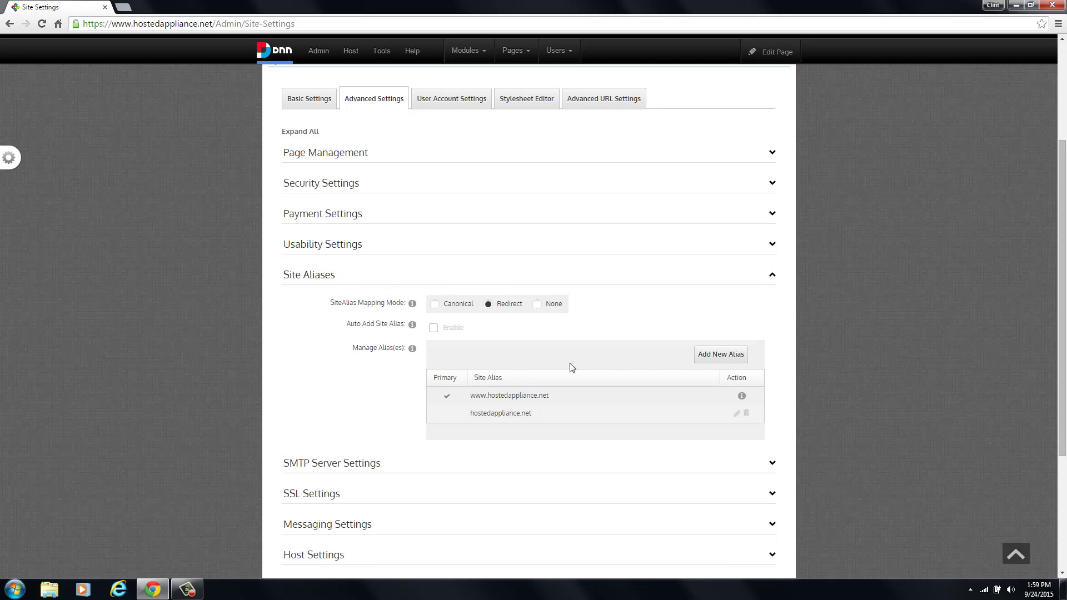
{"action": "left_click_drag", "start_coordinate": [476, 403], "coordinate": [556, 403]}
{"action": "left_click_drag", "start_coordinate": [471, 414], "coordinate": [560, 398]}
{"action": "left_click", "coordinate": [481, 403]}
{"action": "left_click", "coordinate": [555, 415]}
{"action": "left_click_drag", "start_coordinate": [471, 415], "coordinate": [543, 423]}
{"action": "left_click", "coordinate": [553, 418]}
{"action": "left_click_drag", "start_coordinate": [470, 398], "coordinate": [548, 401]}
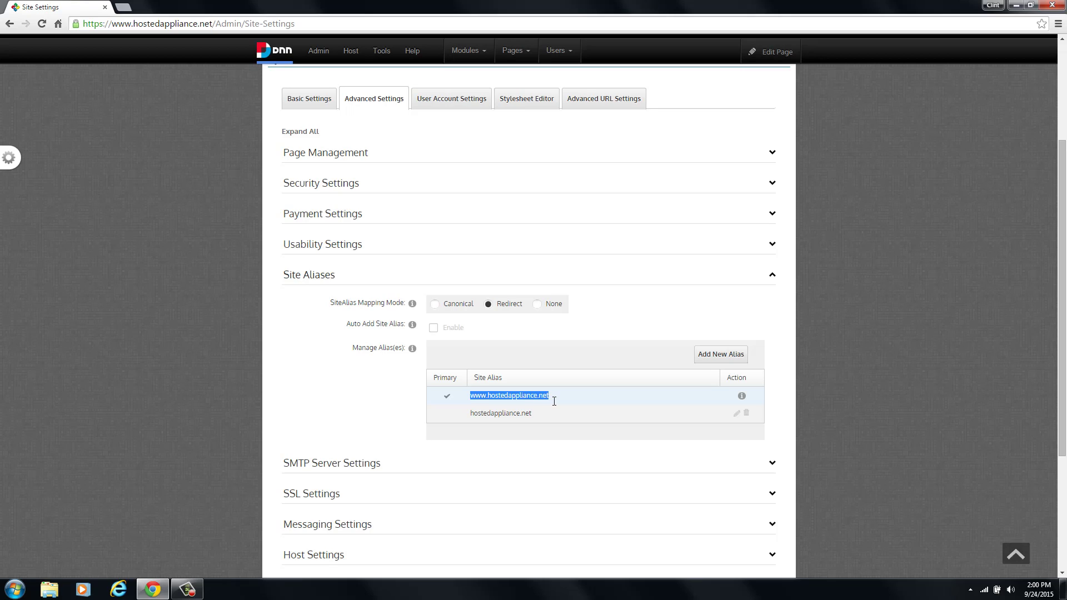
{"action": "left_click", "coordinate": [553, 402]}
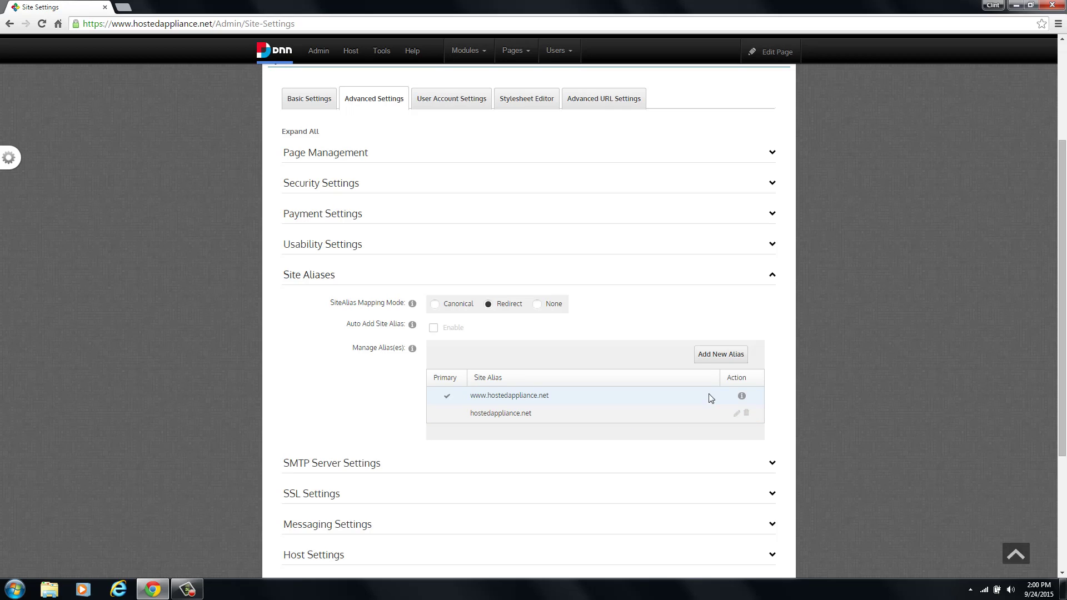
{"action": "left_click", "coordinate": [728, 356]}
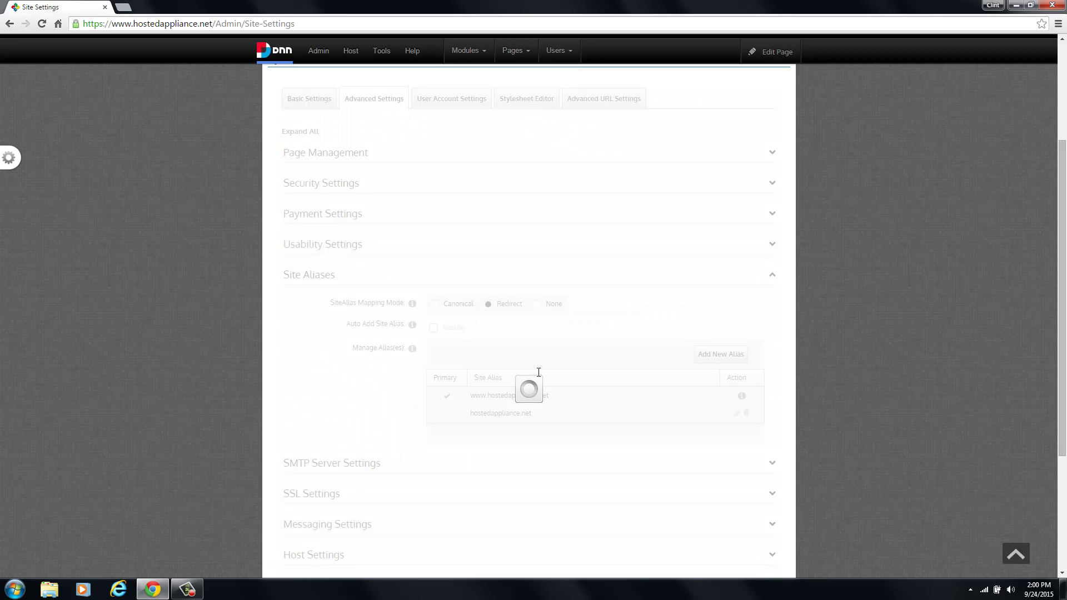
{"action": "left_click", "coordinate": [489, 442]}
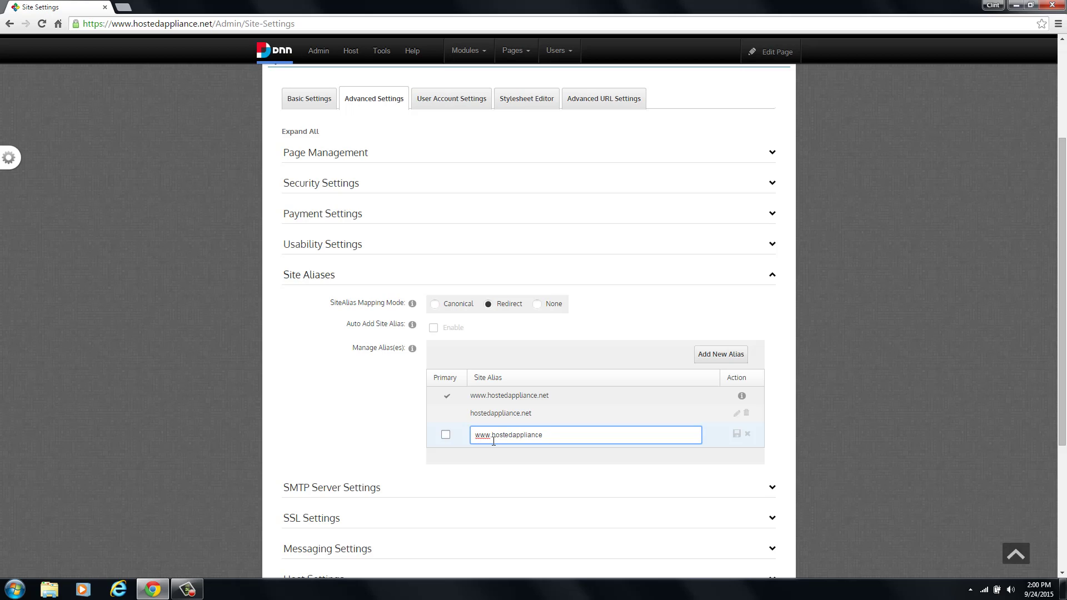
{"action": "type", "text": ".com"}
{"action": "left_click_drag", "start_coordinate": [563, 441], "coordinate": [482, 441]}
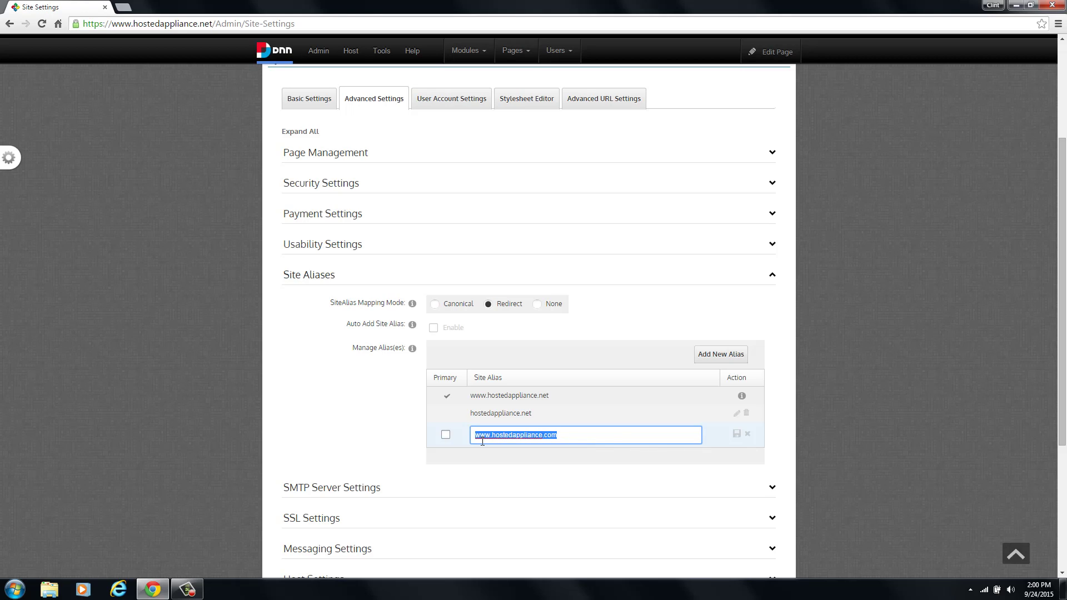
{"action": "left_click", "coordinate": [739, 437]}
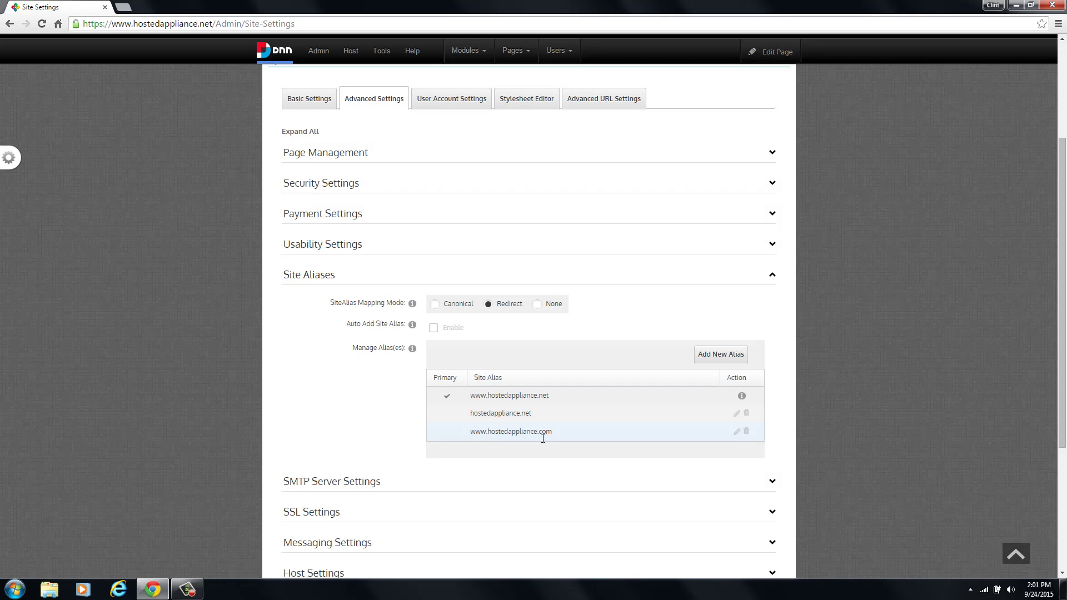
Step: Add another alias row with hostedappliance.com and save it
{"action": "left_click", "coordinate": [721, 355]}
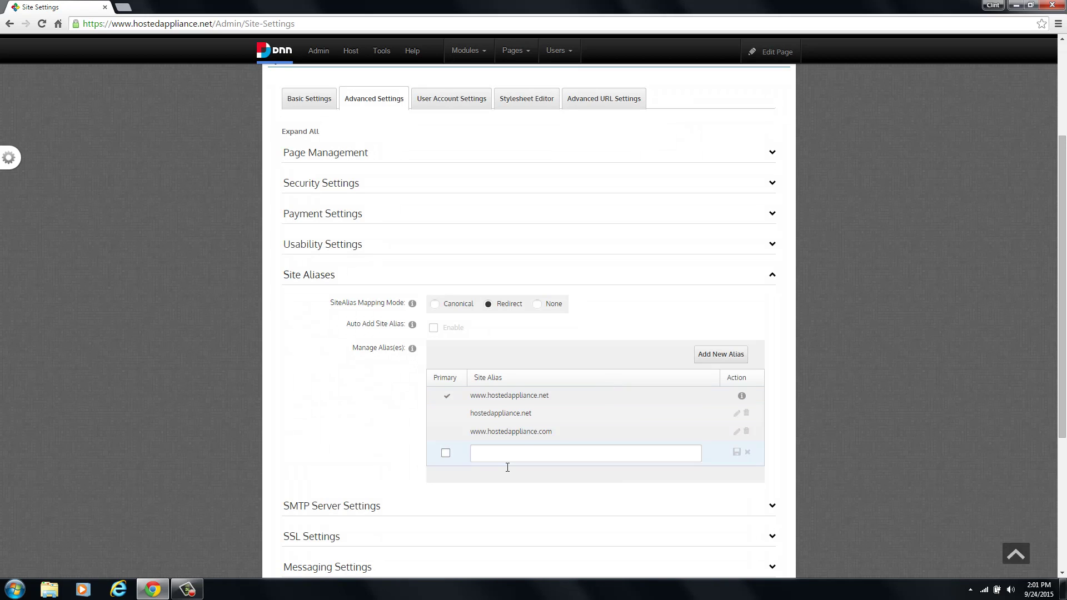
{"action": "left_click", "coordinate": [507, 468]}
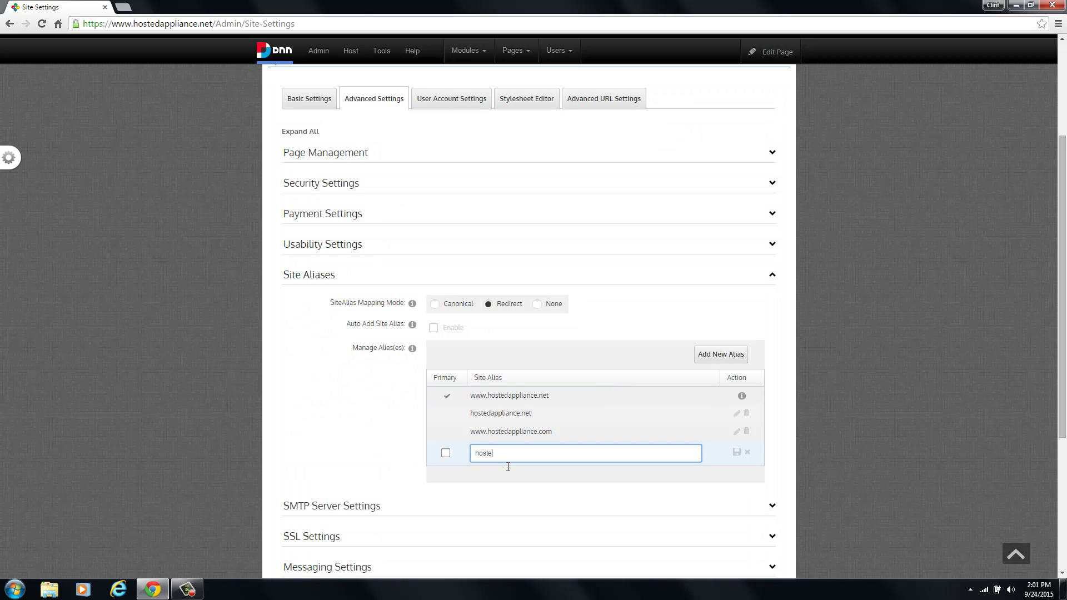
{"action": "type", "text": "hostedappliance.com"}
{"action": "left_click", "coordinate": [737, 451]}
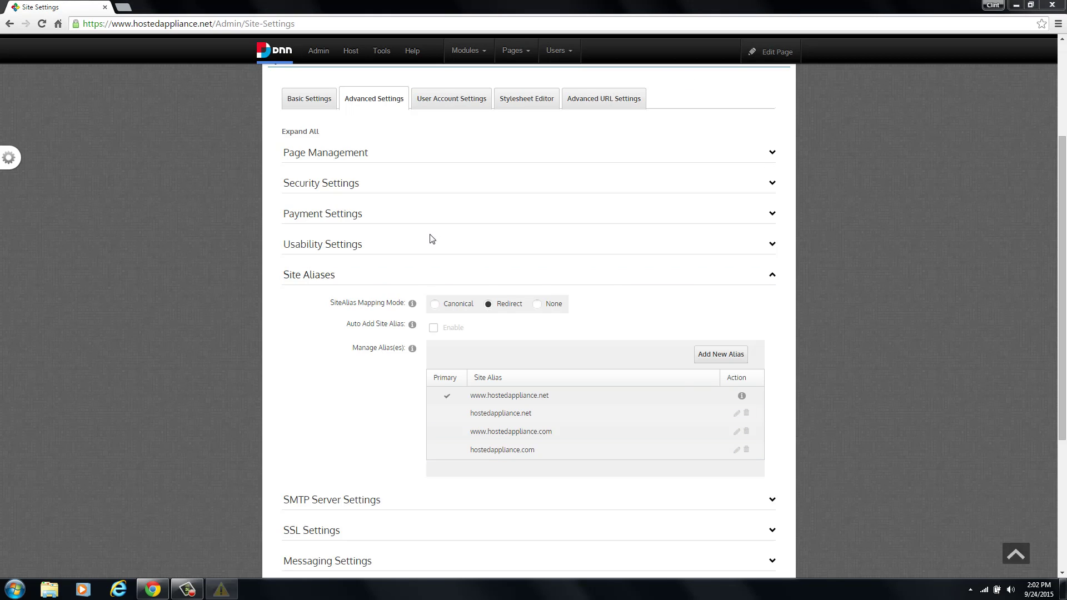
{"action": "left_click", "coordinate": [439, 260]}
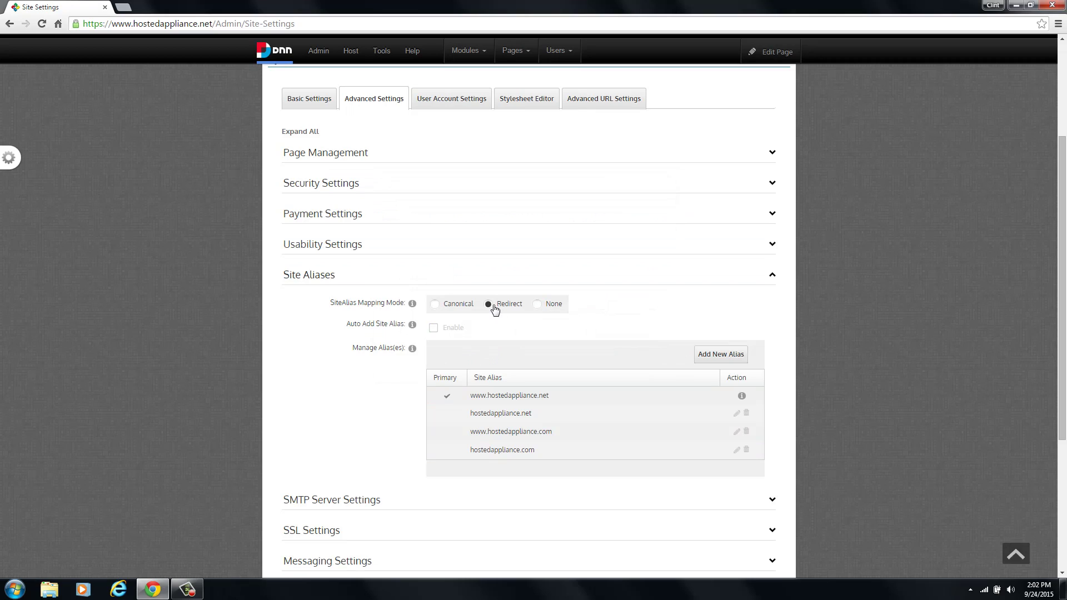
{"action": "left_click_drag", "start_coordinate": [470, 396], "coordinate": [553, 400]}
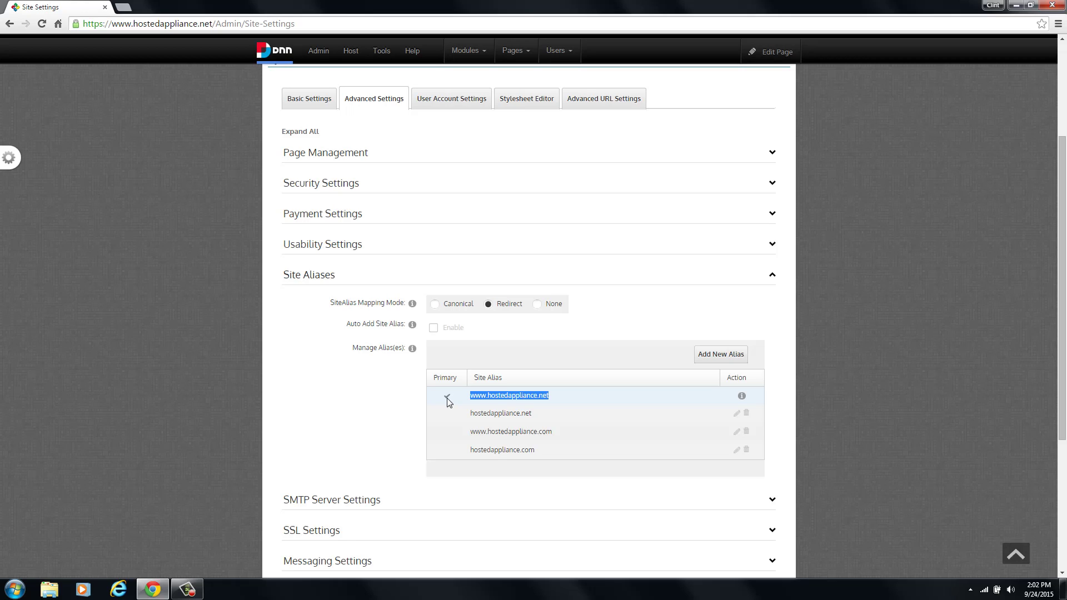
{"action": "left_click", "coordinate": [498, 403]}
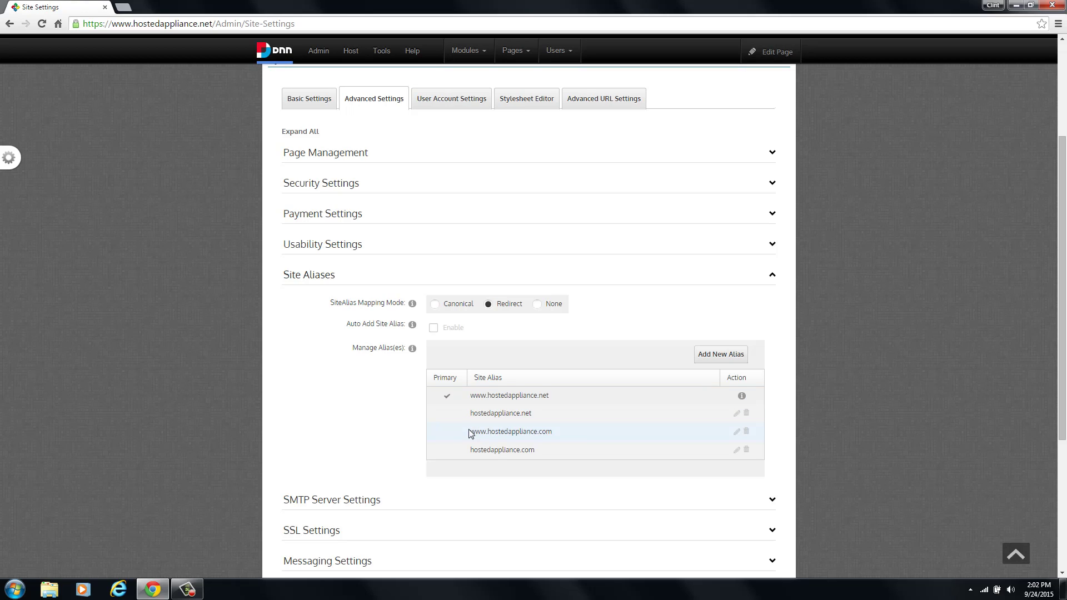
{"action": "left_click_drag", "start_coordinate": [470, 433], "coordinate": [557, 437]}
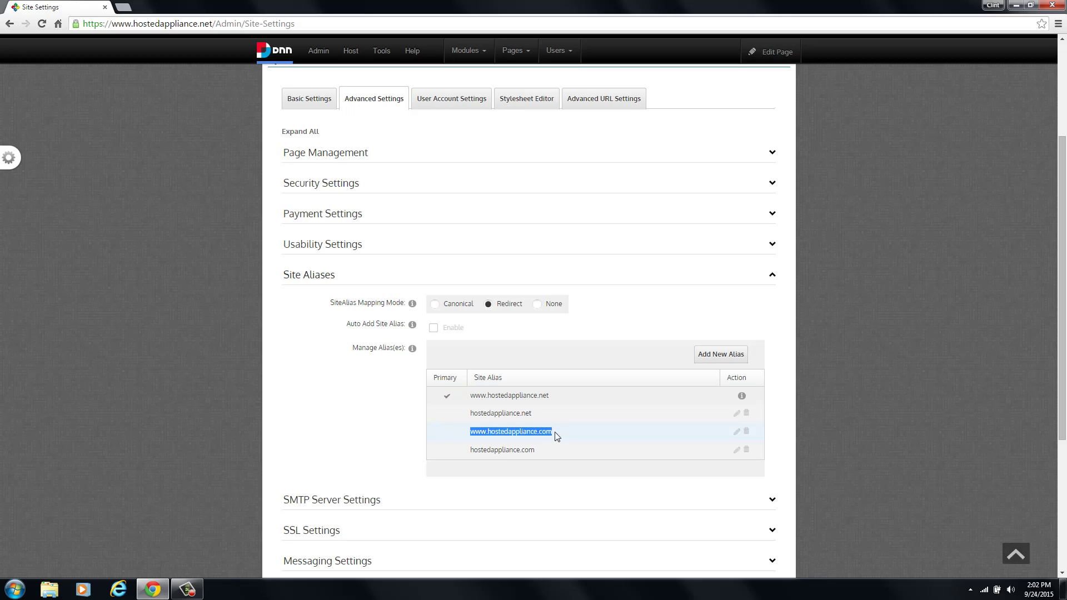
{"action": "left_click", "coordinate": [551, 428]}
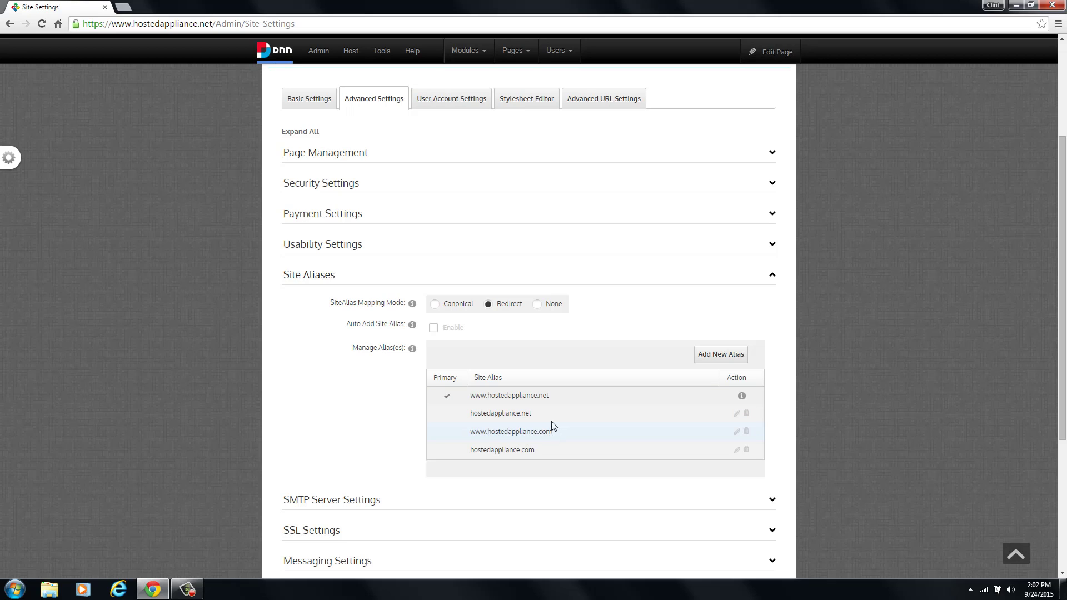
{"action": "left_click_drag", "start_coordinate": [550, 395], "coordinate": [477, 404]}
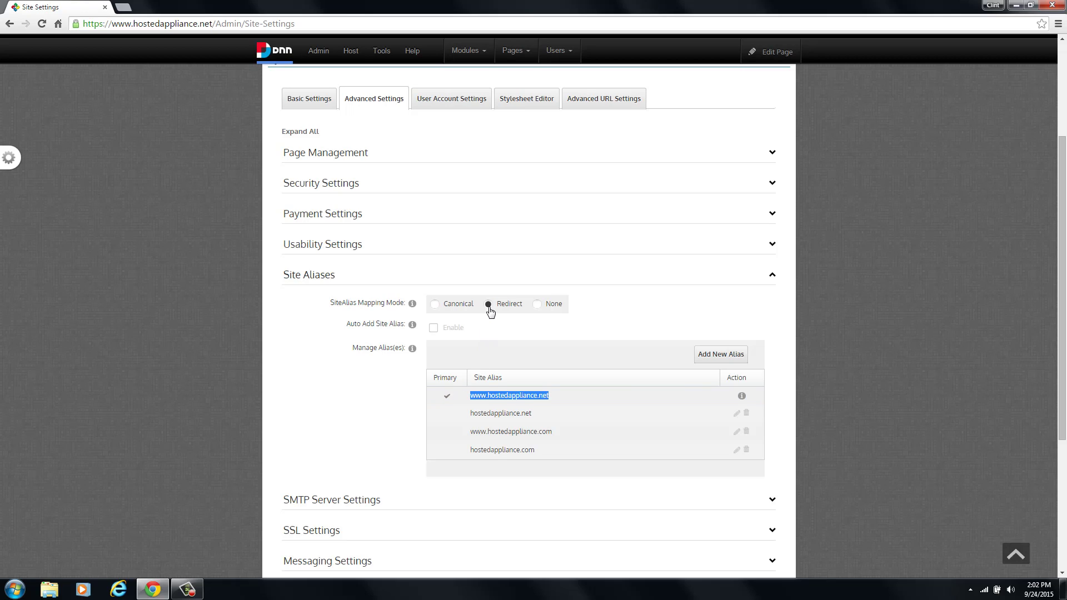
{"action": "left_click", "coordinate": [558, 397]}
{"action": "left_click_drag", "start_coordinate": [478, 400], "coordinate": [552, 405]}
{"action": "left_click", "coordinate": [537, 408]}
Step: Dismiss the Windows colour scheme prompt, recheck the primary alias, and scroll down to save
{"action": "left_click_drag", "start_coordinate": [470, 398], "coordinate": [561, 398]}
{"action": "left_click", "coordinate": [569, 405]}
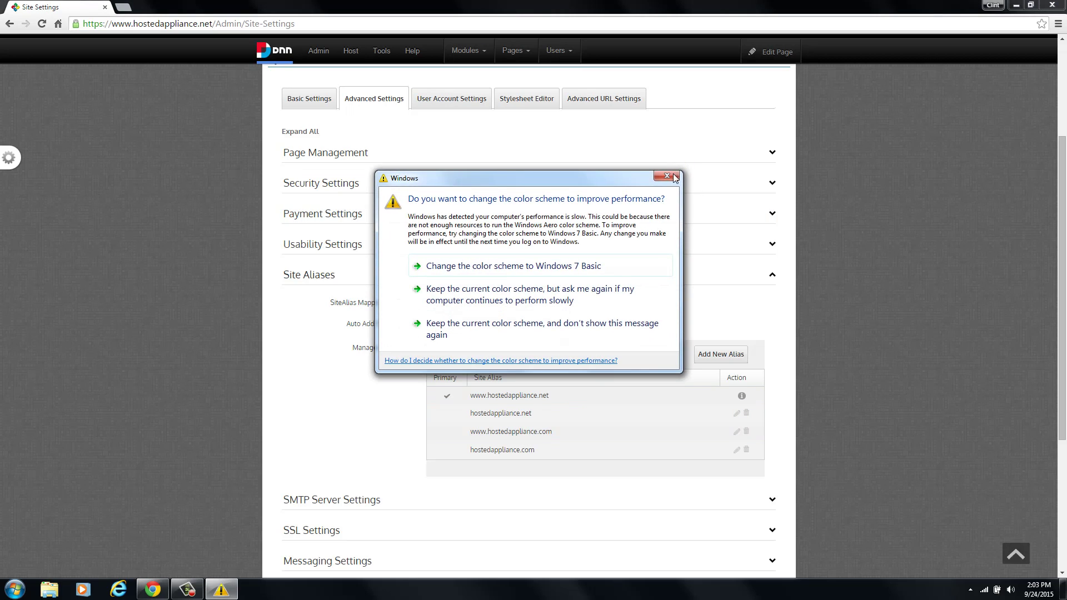
{"action": "left_click", "coordinate": [672, 177]}
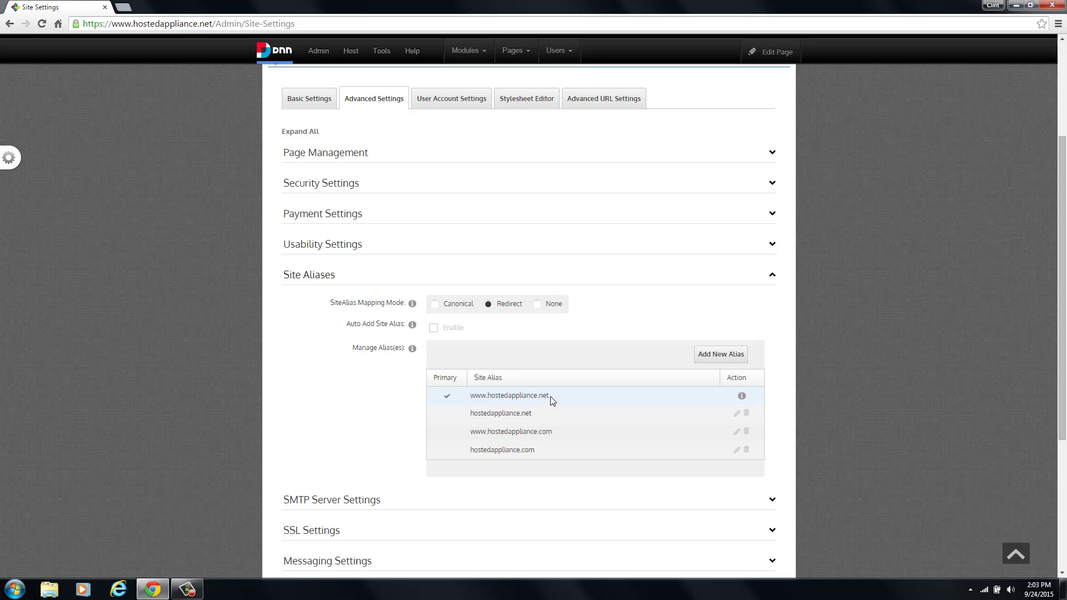
{"action": "left_click_drag", "start_coordinate": [550, 396], "coordinate": [475, 403]}
{"action": "left_click", "coordinate": [862, 441]}
{"action": "scroll", "coordinate": [896, 448], "scroll_direction": "down", "scroll_amount": 4}
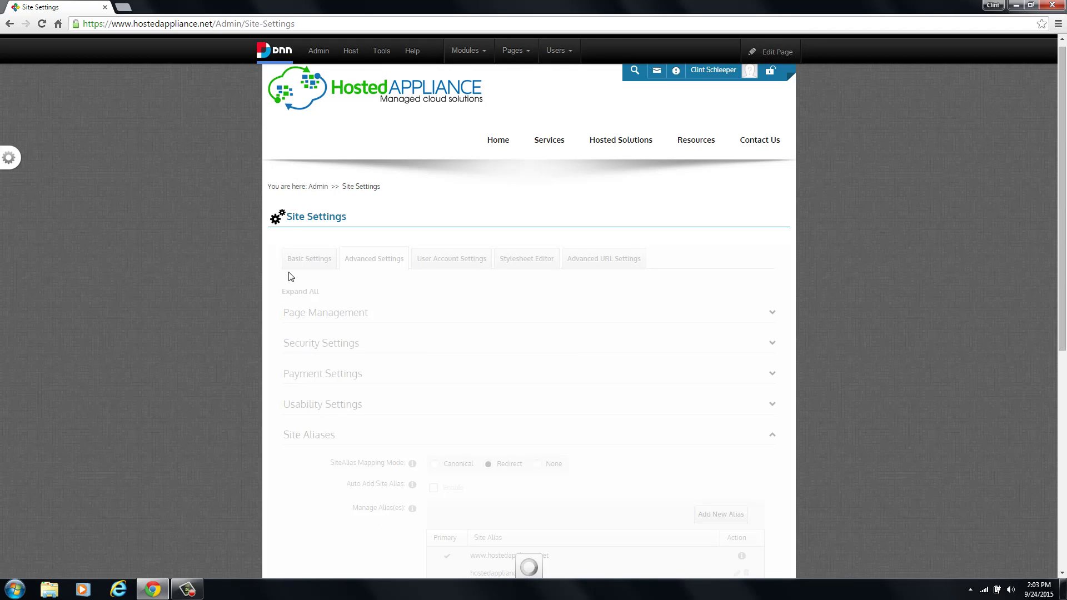
{"action": "left_click", "coordinate": [123, 7]}
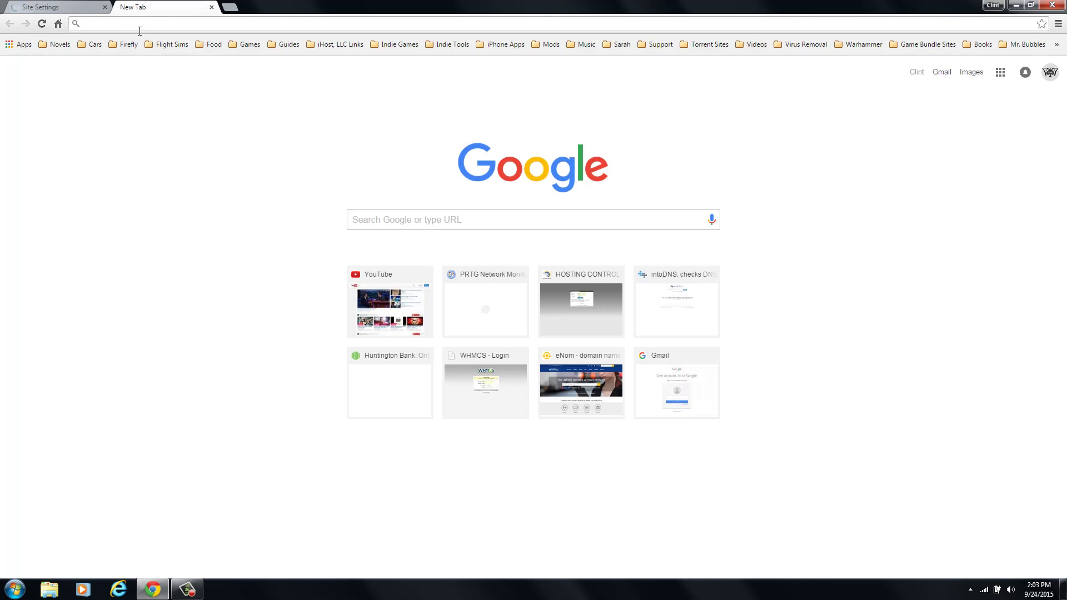
{"action": "type", "text": "www.h"}
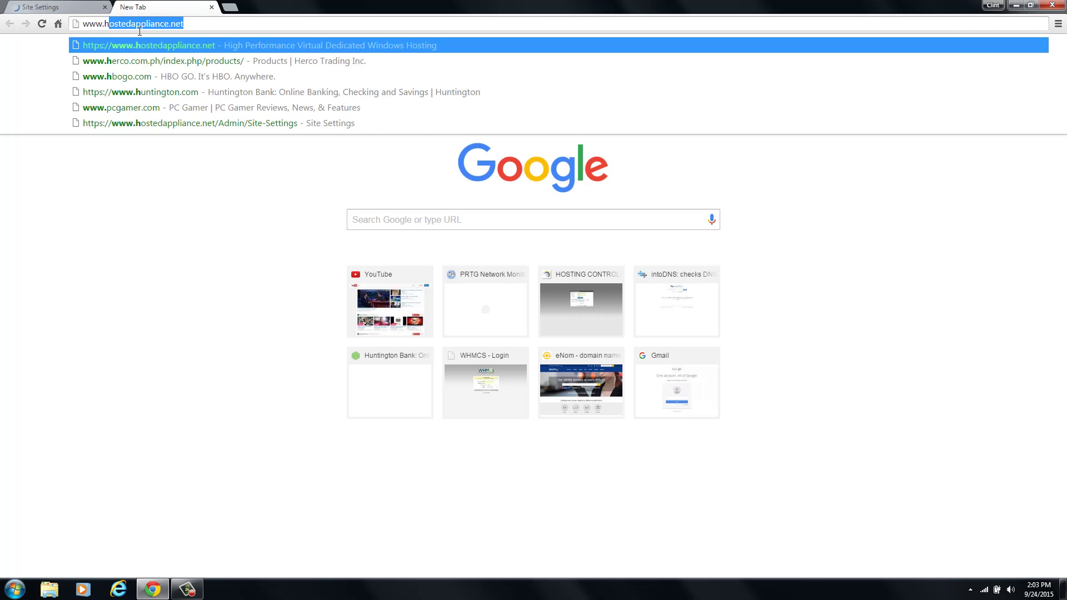
{"action": "type", "text": "ostedapplian"}
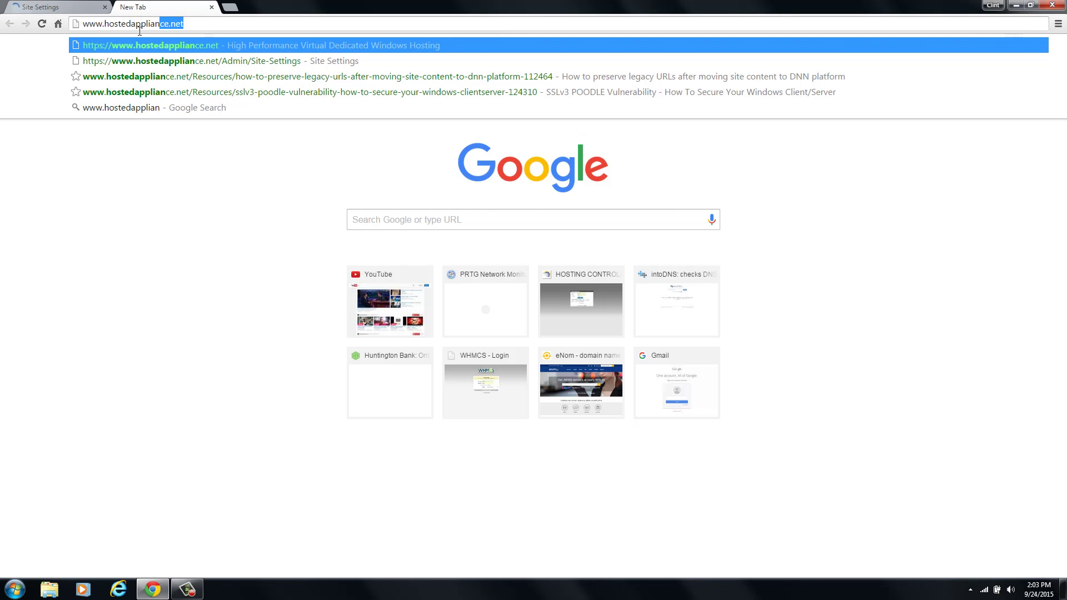
{"action": "type", "text": "ce.com"}
{"action": "key", "text": "Return"}
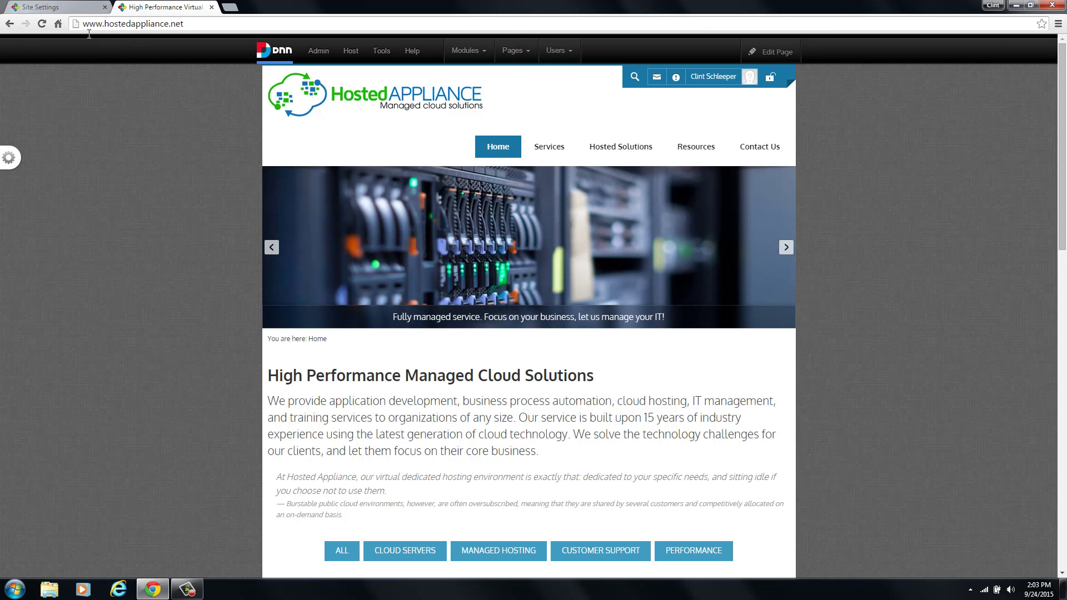
{"action": "left_click", "coordinate": [89, 29]}
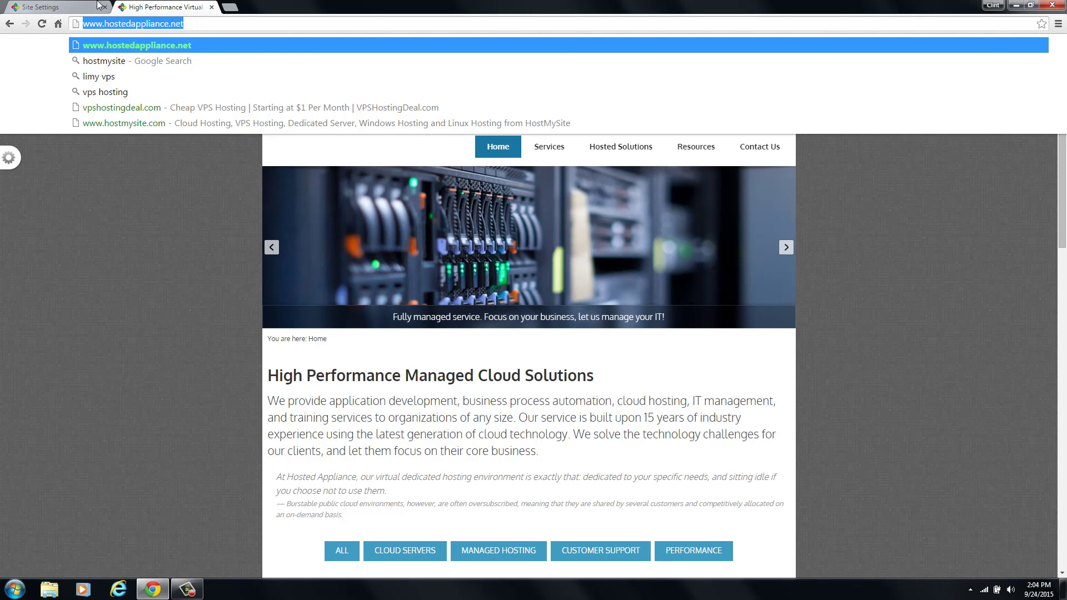
Step: Check the Site Settings tab, then return to the redirected home page tab
{"action": "left_click", "coordinate": [73, 7]}
{"action": "scroll", "coordinate": [505, 482], "scroll_direction": "down", "scroll_amount": 3}
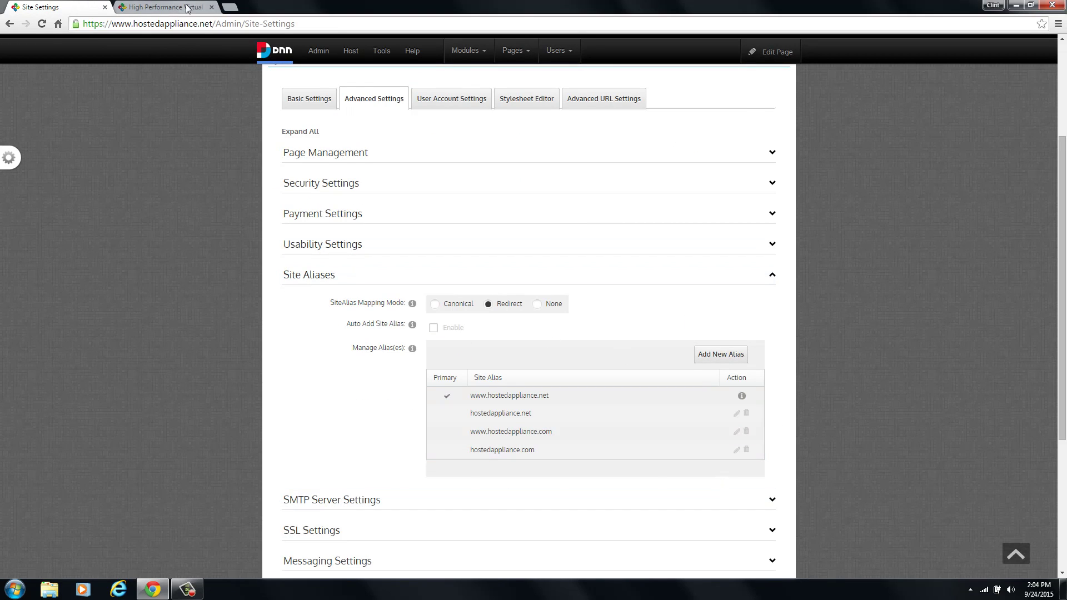
{"action": "left_click", "coordinate": [170, 6]}
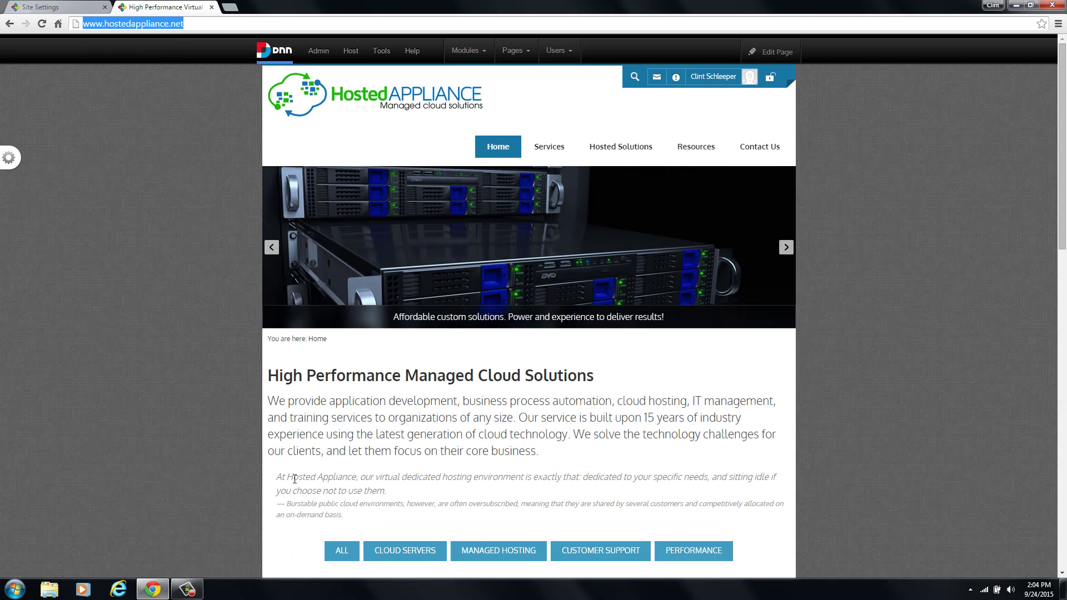
{"action": "left_click", "coordinate": [186, 592]}
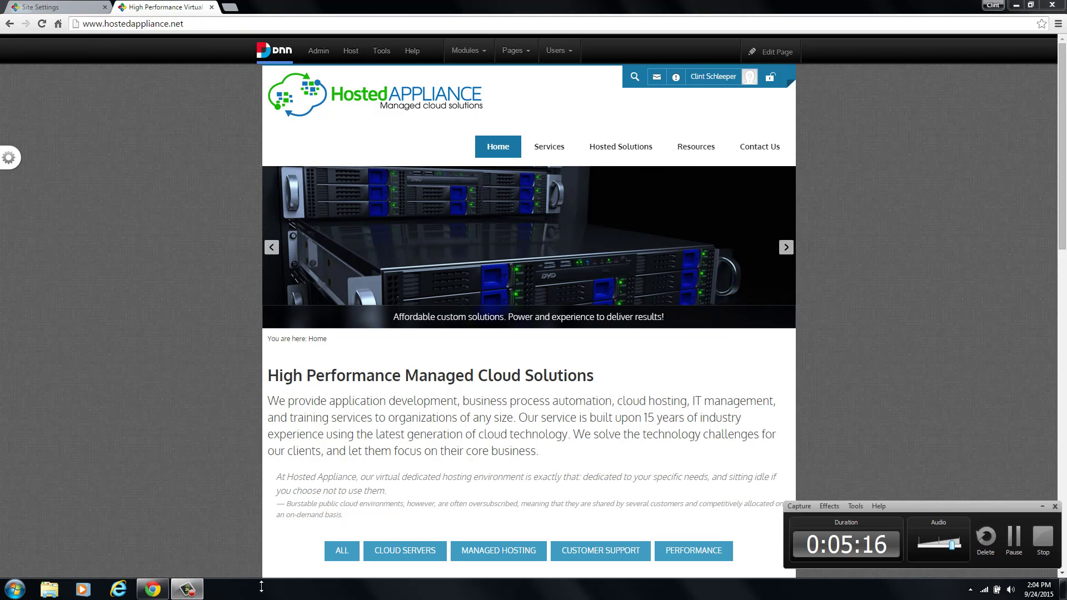